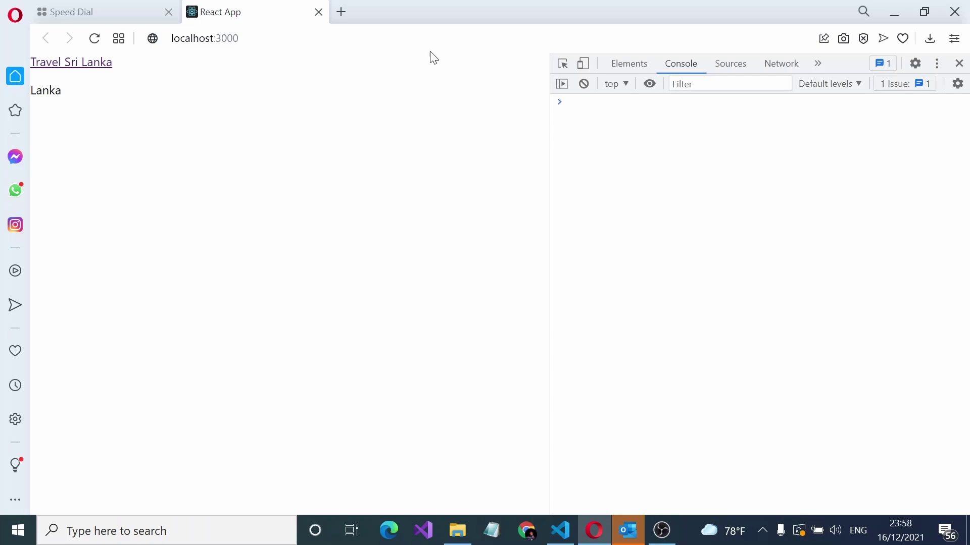
- Bring Visual Studio Code to the front from the browser
{"action": "key", "text": "alt"}
{"action": "key", "text": "Escape"}
{"action": "key", "text": "alt+Tab"}
{"action": "key", "text": "Tab"}
{"action": "key", "text": "Tab"}
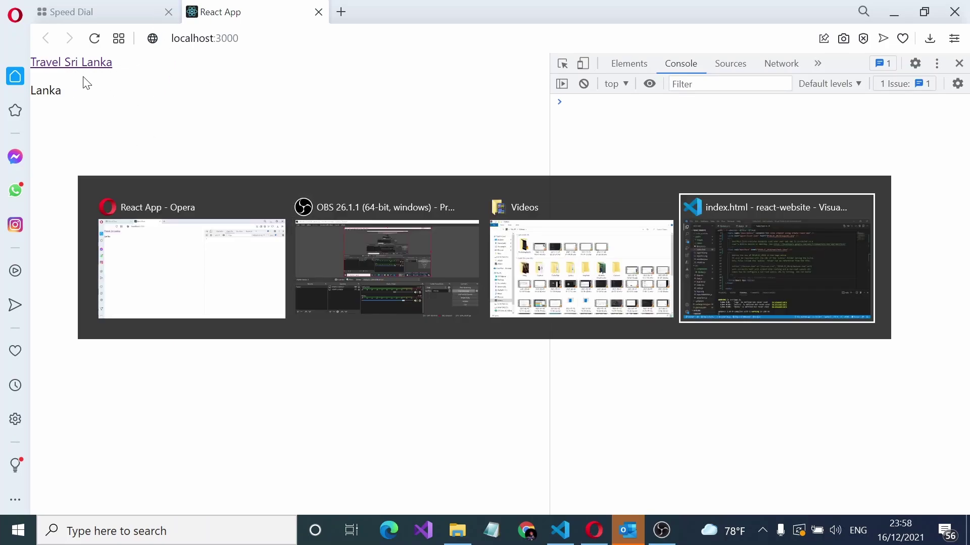
{"action": "key", "text": "alt"}
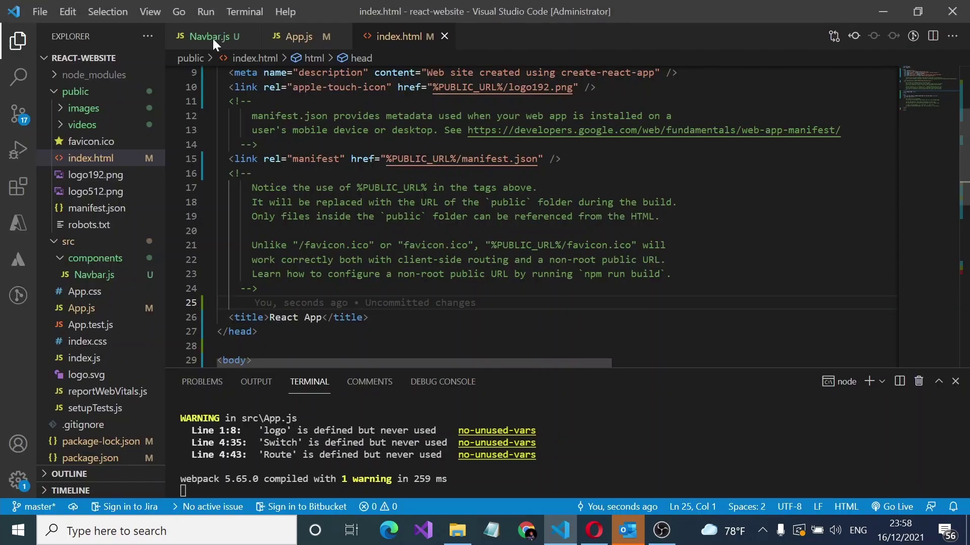
- Inspect the 'fab fa-typo3' icon class in Navbar.js, then go back to Opera
{"action": "left_click", "coordinate": [211, 36]}
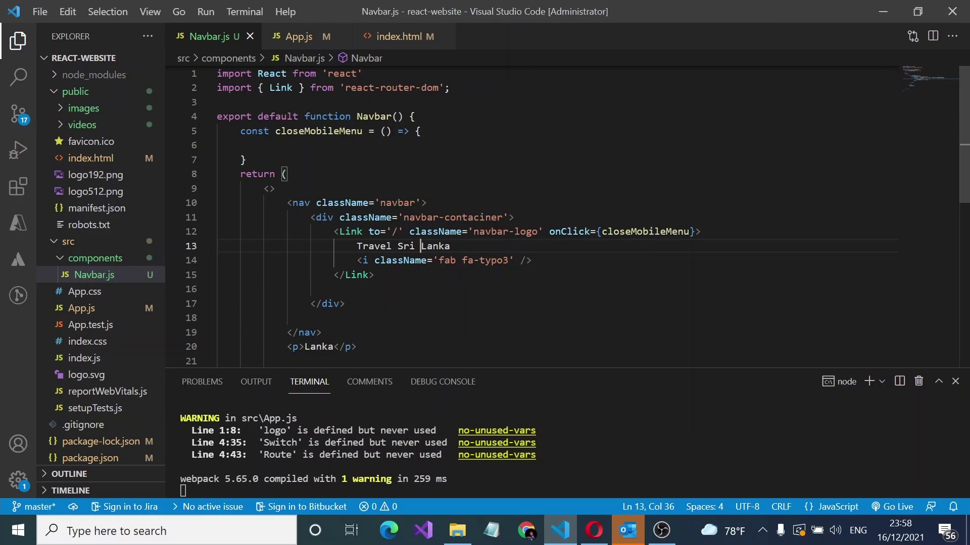
{"action": "left_click_drag", "start_coordinate": [439, 260], "coordinate": [508, 260]}
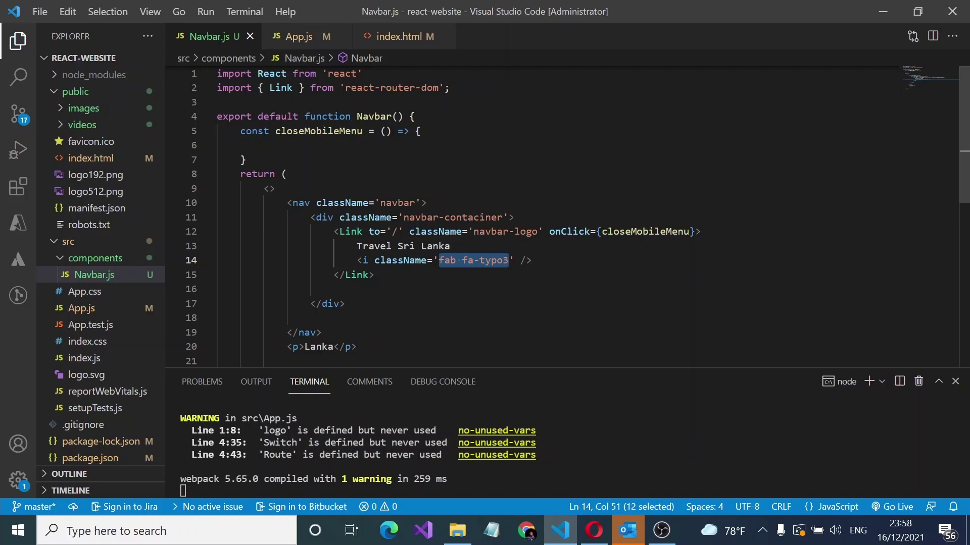
{"action": "left_click", "coordinate": [474, 275]}
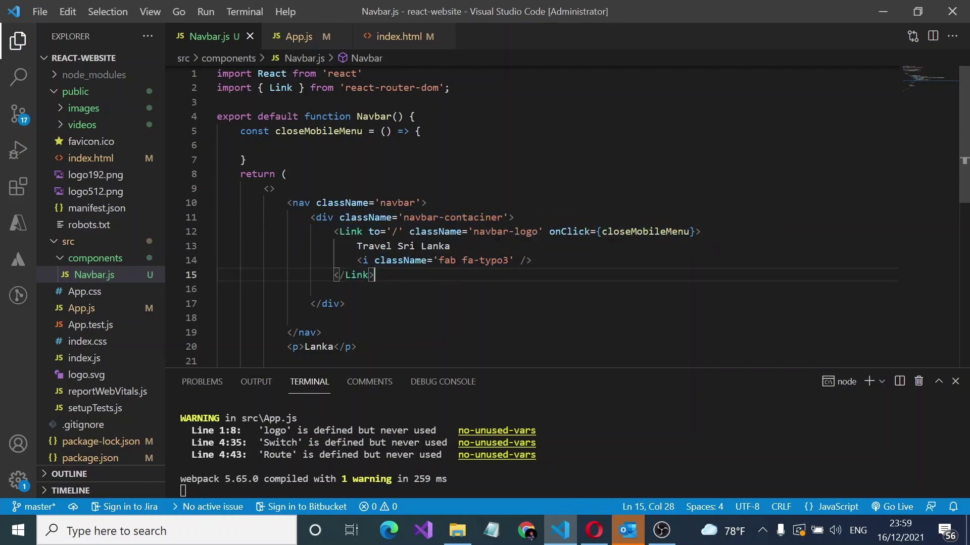
{"action": "key", "text": "alt+Tab"}
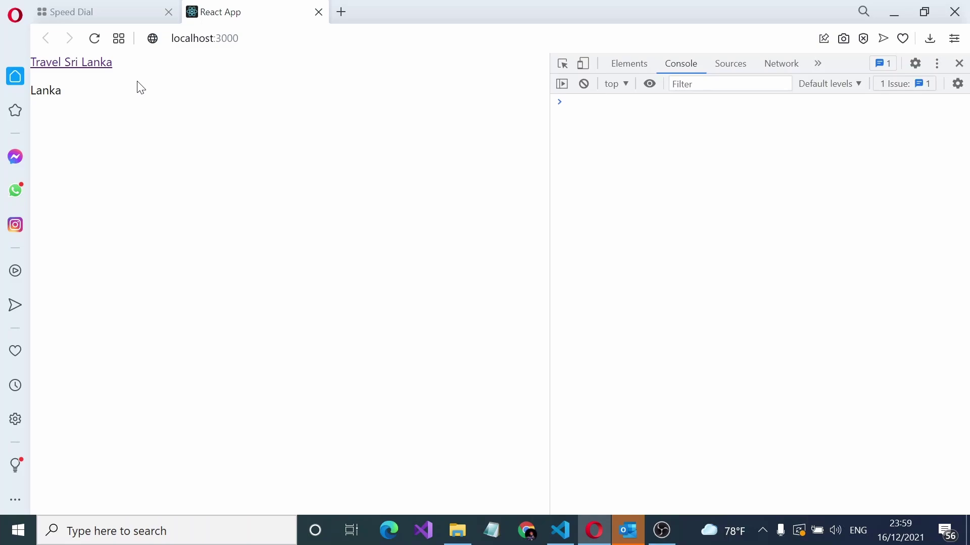
{"action": "key", "text": "alt+Tab"}
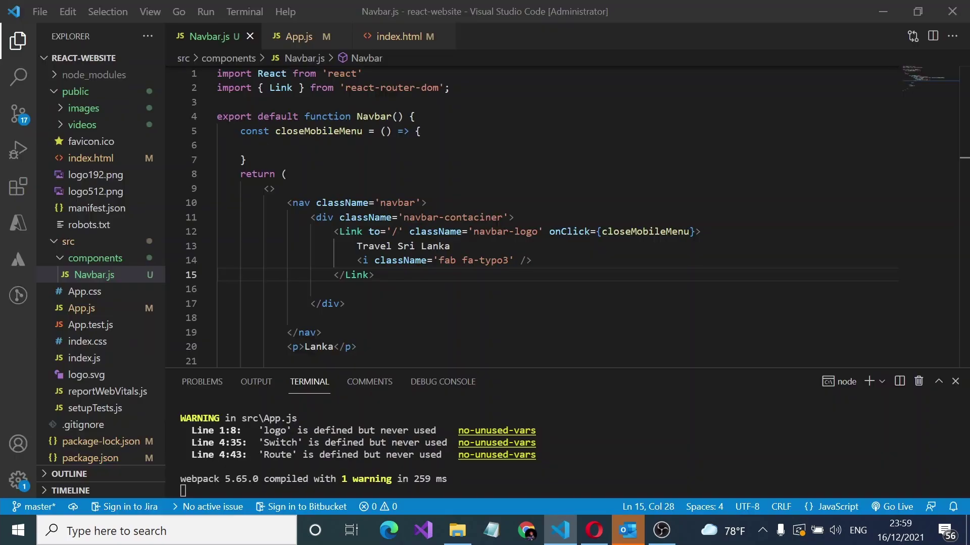
{"action": "key", "text": "alt+Tab"}
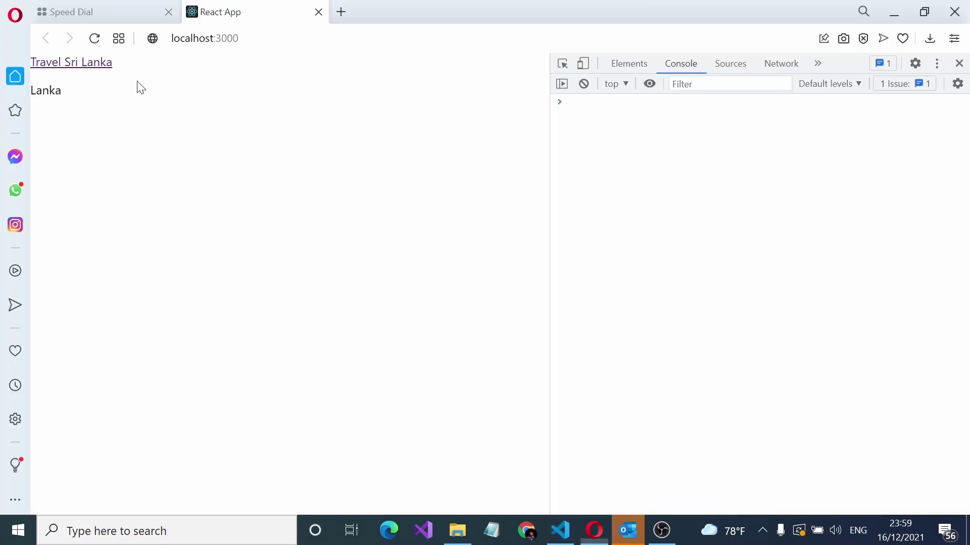
- Open a new blank tab in Opera
{"action": "left_click", "coordinate": [341, 13]}
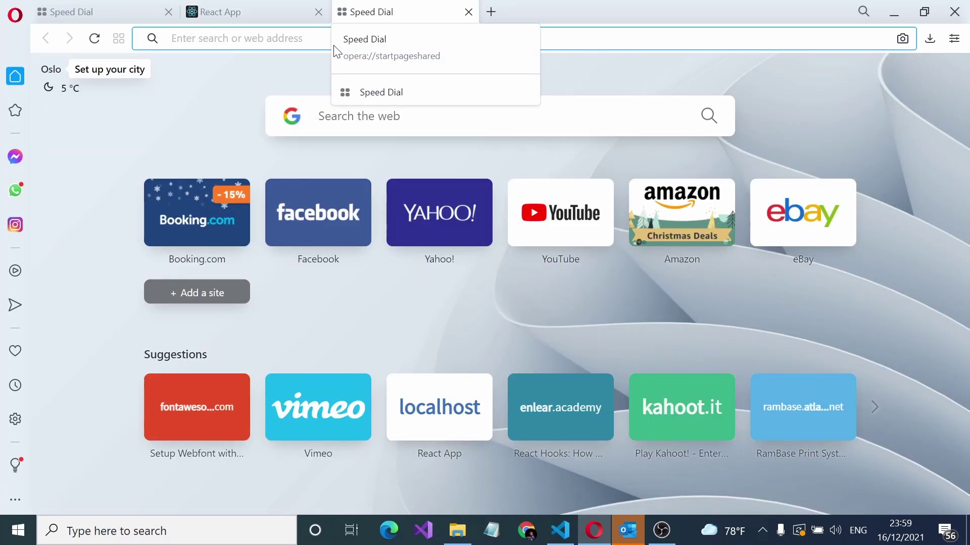
{"action": "type", "text": "font"}
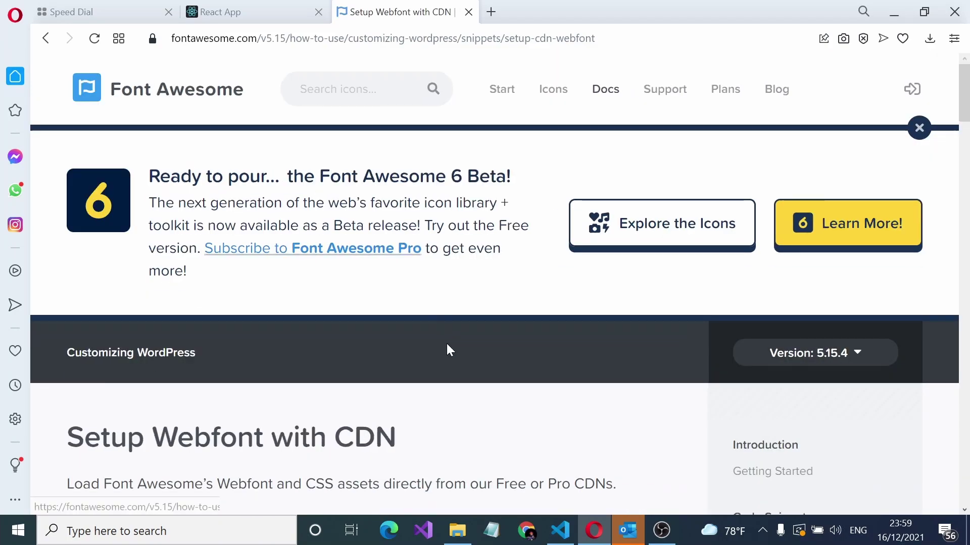
{"action": "scroll", "coordinate": [445, 349], "scroll_direction": "down", "scroll_amount": 4}
{"action": "scroll", "coordinate": [444, 353], "scroll_direction": "down", "scroll_amount": 4}
{"action": "scroll", "coordinate": [444, 353], "scroll_direction": "down", "scroll_amount": 4}
{"action": "scroll", "coordinate": [444, 353], "scroll_direction": "down", "scroll_amount": 4}
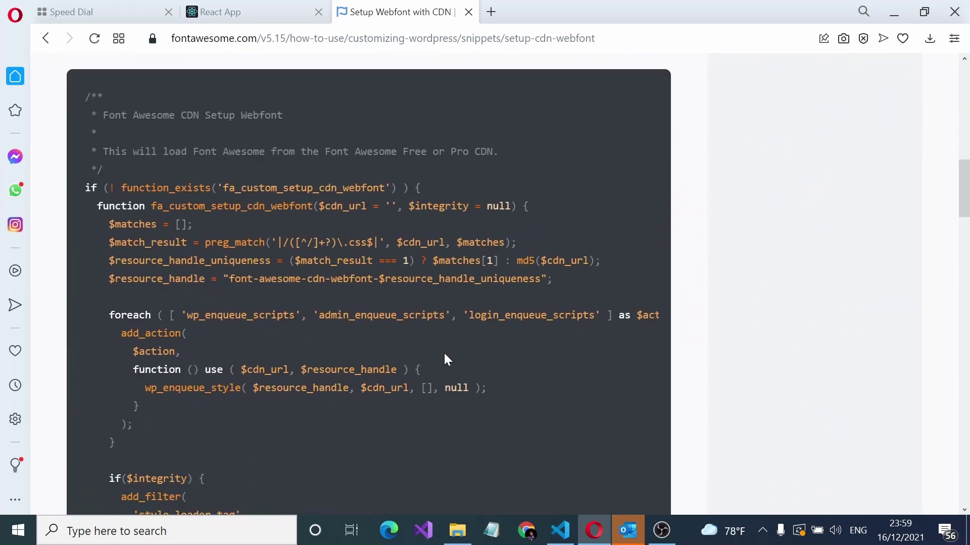
{"action": "scroll", "coordinate": [444, 353], "scroll_direction": "down", "scroll_amount": 5}
{"action": "scroll", "coordinate": [444, 354], "scroll_direction": "down", "scroll_amount": 5}
{"action": "scroll", "coordinate": [444, 353], "scroll_direction": "up", "scroll_amount": 4}
{"action": "scroll", "coordinate": [444, 353], "scroll_direction": "up", "scroll_amount": 3}
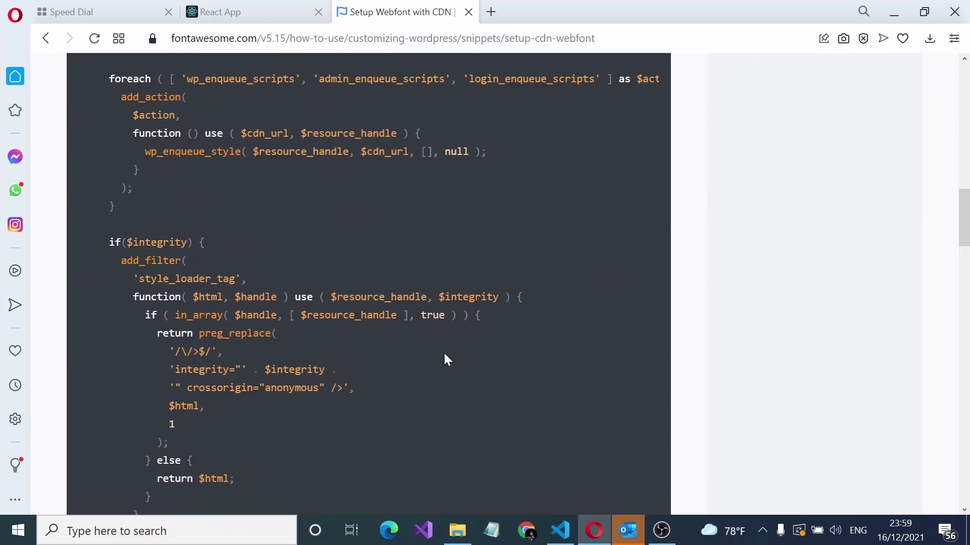
{"action": "scroll", "coordinate": [444, 353], "scroll_direction": "down", "scroll_amount": 5}
{"action": "scroll", "coordinate": [445, 353], "scroll_direction": "down", "scroll_amount": 2}
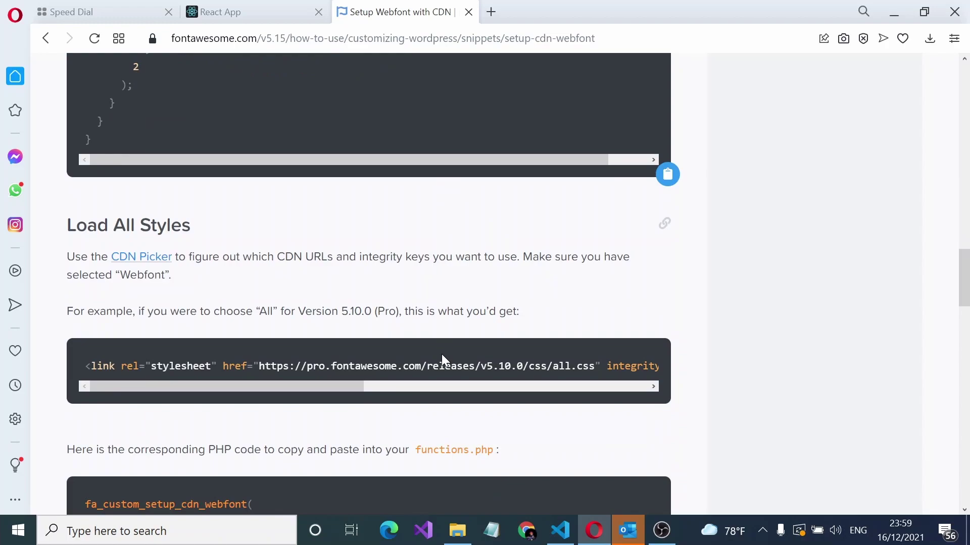
{"action": "scroll", "coordinate": [493, 349], "scroll_direction": "down", "scroll_amount": 1}
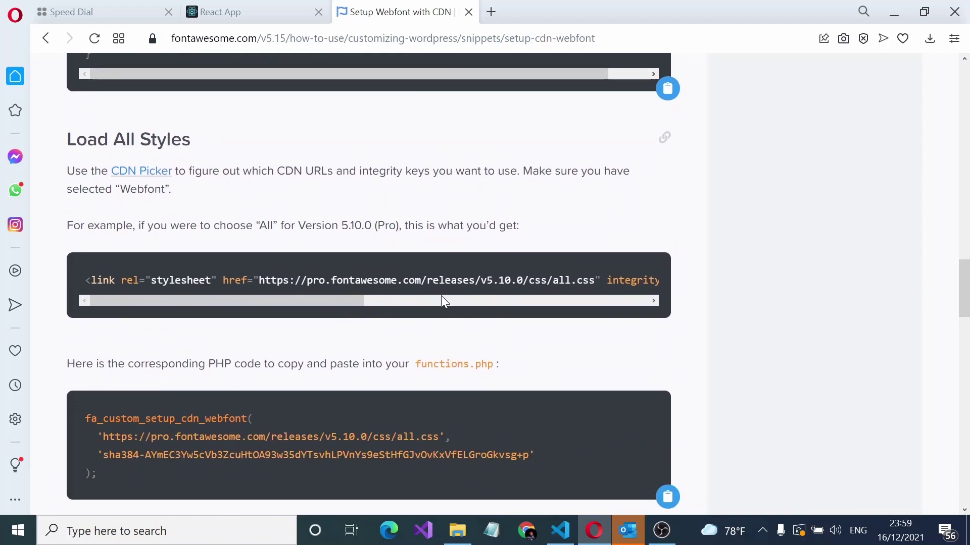
- Copy the 'Load All Styles' example stylesheet link tag and switch to Visual Studio Code
{"action": "left_click_drag", "start_coordinate": [438, 280], "coordinate": [285, 280]}
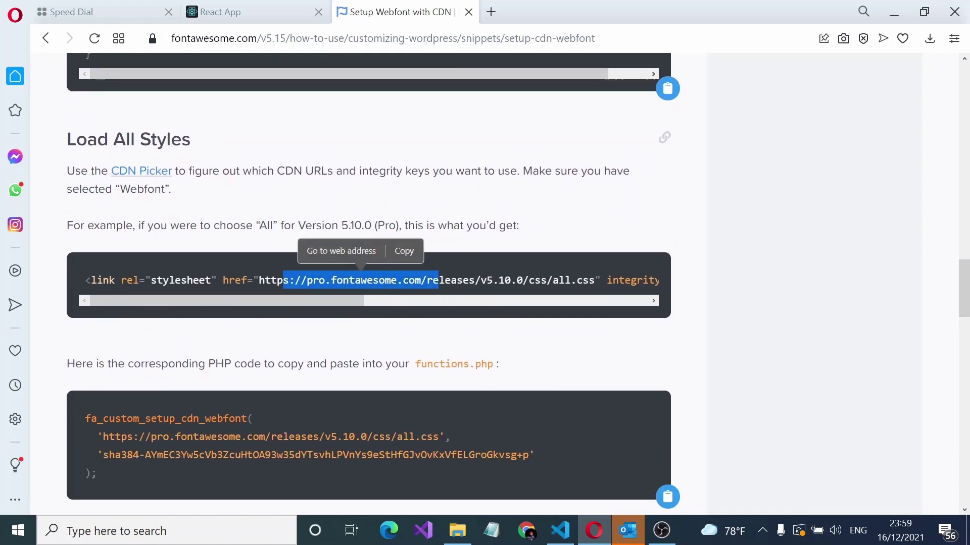
{"action": "left_click_drag", "start_coordinate": [85, 280], "coordinate": [665, 282]}
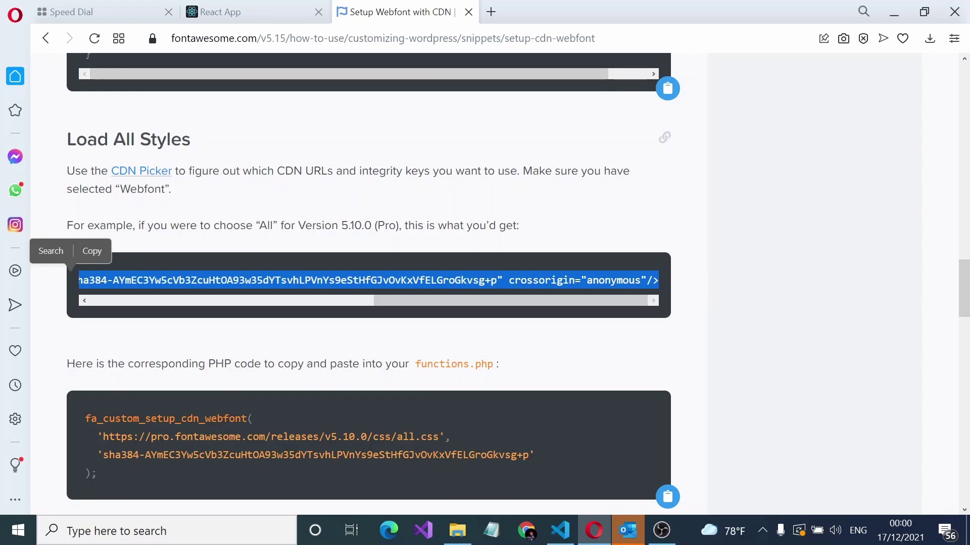
{"action": "right_click", "coordinate": [637, 281]}
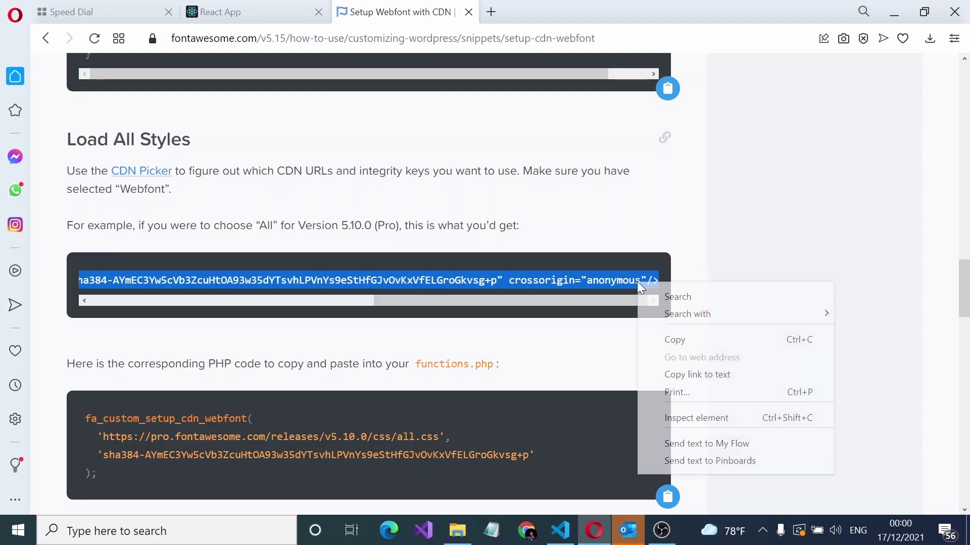
{"action": "left_click", "coordinate": [675, 339]}
{"action": "scroll", "coordinate": [501, 256], "scroll_direction": "up", "scroll_amount": 3}
{"action": "scroll", "coordinate": [502, 256], "scroll_direction": "up", "scroll_amount": 3}
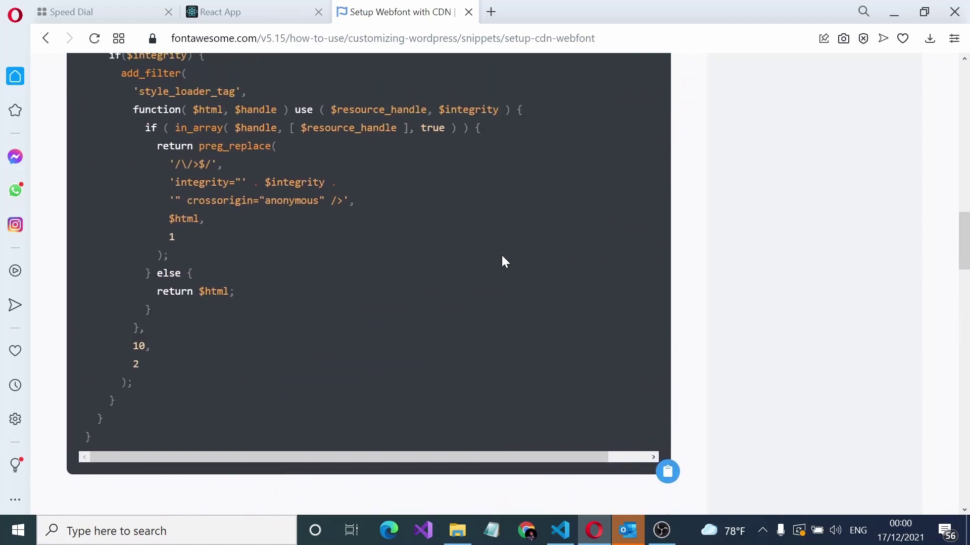
{"action": "scroll", "coordinate": [502, 255], "scroll_direction": "down", "scroll_amount": 7}
{"action": "scroll", "coordinate": [502, 255], "scroll_direction": "down", "scroll_amount": 1}
{"action": "key", "text": "alt+Tab"}
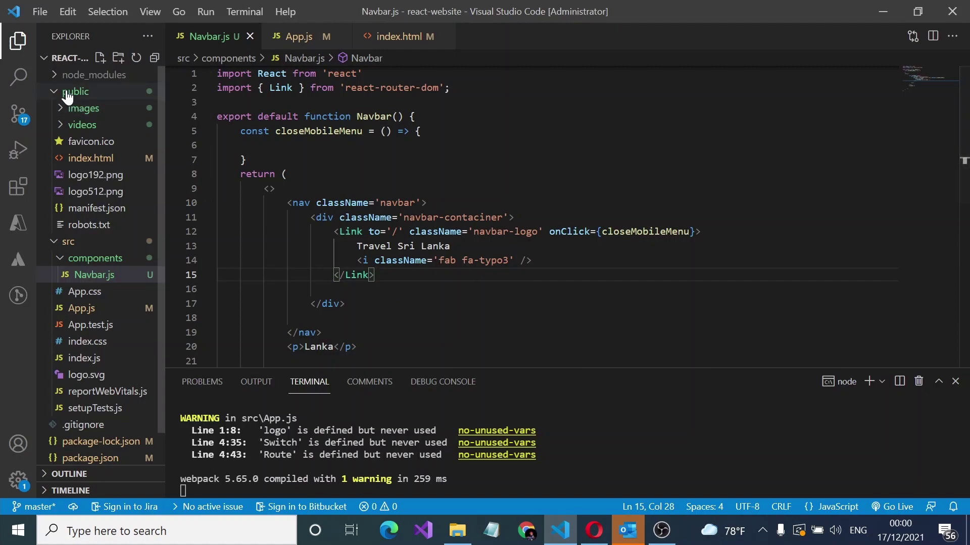
- Open public/index.html from the Explorer and place the cursor at the end of line 15
{"action": "left_click", "coordinate": [75, 90]}
{"action": "left_click", "coordinate": [69, 93]}
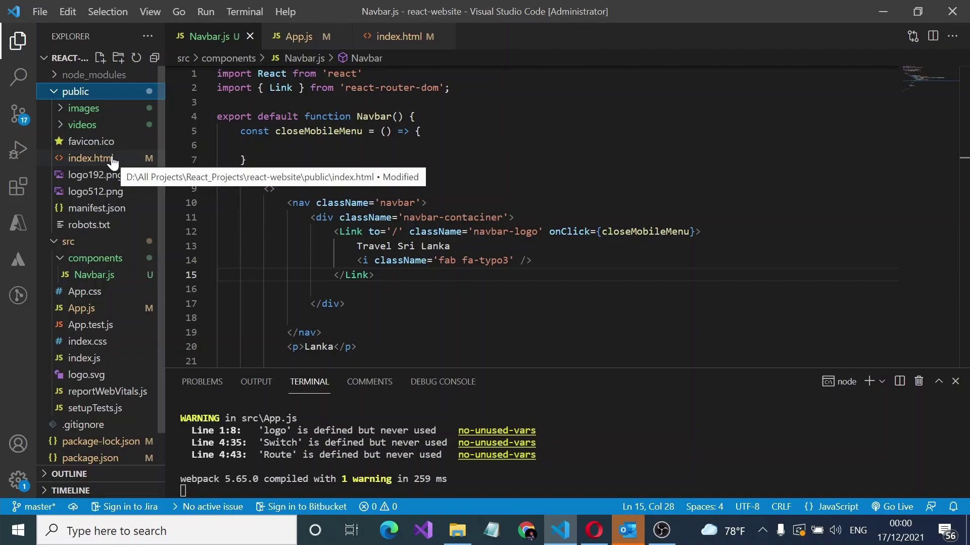
{"action": "left_click", "coordinate": [90, 159]}
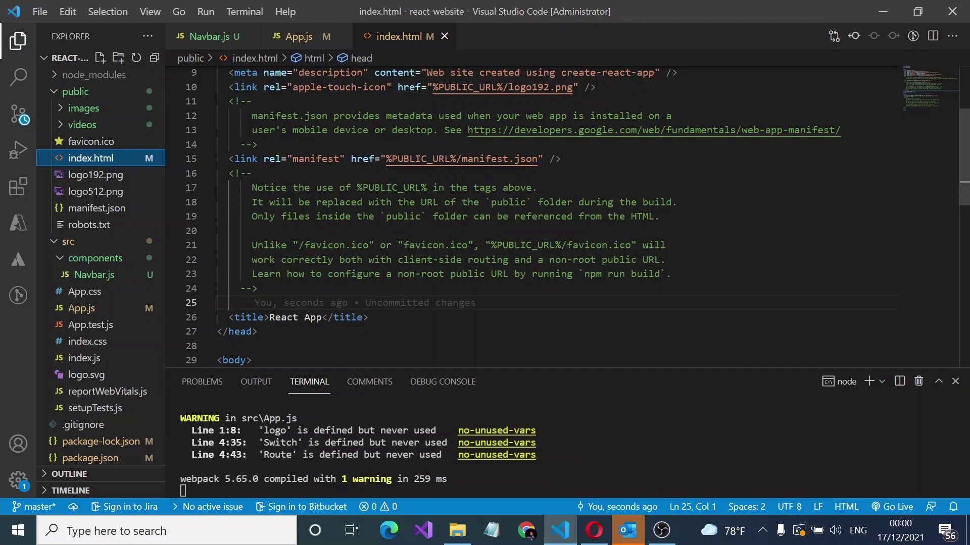
{"action": "scroll", "coordinate": [531, 213], "scroll_direction": "up", "scroll_amount": 1}
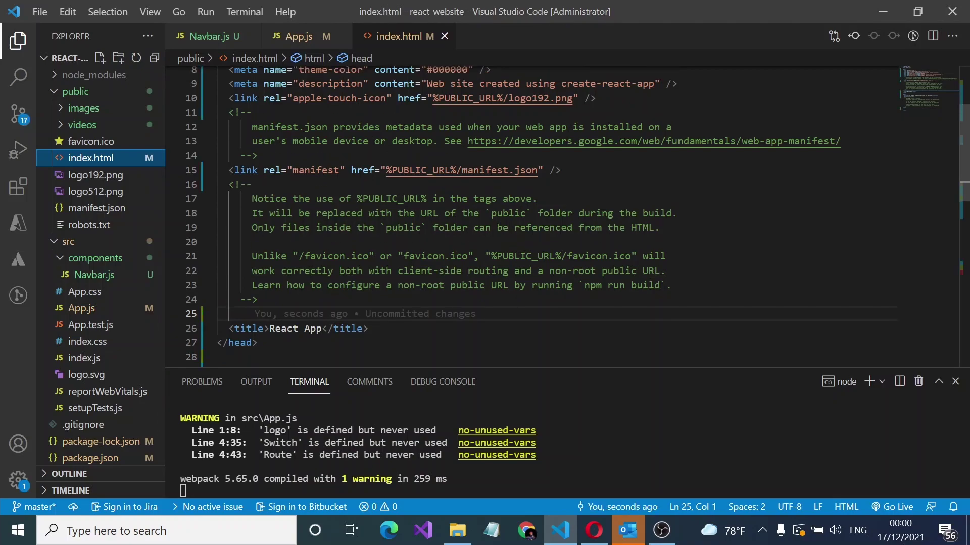
{"action": "left_click", "coordinate": [576, 171]}
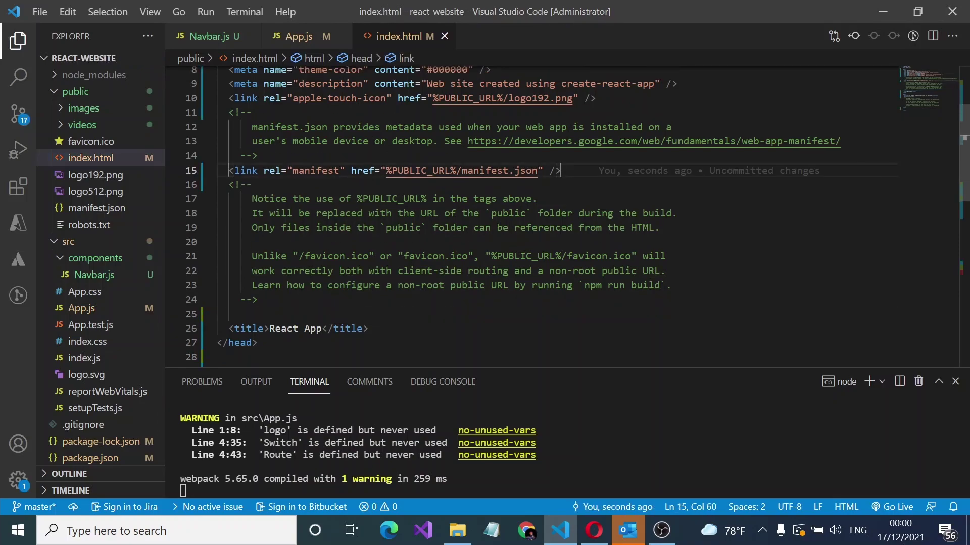
- Paste the Font Awesome link tag, then cut the copy that landed inside the comment
{"action": "left_click", "coordinate": [682, 285]}
{"action": "key", "text": "Return"}
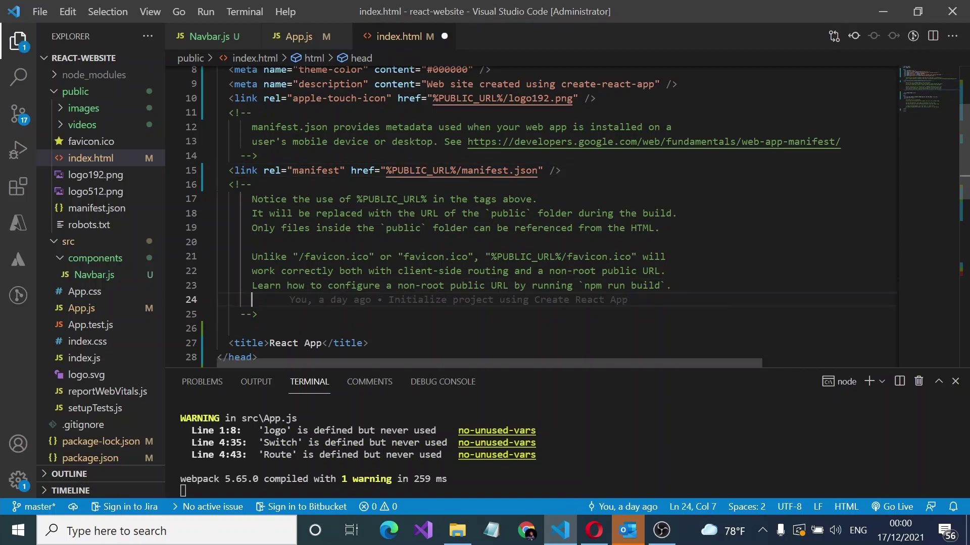
{"action": "key", "text": "ctrl+v"}
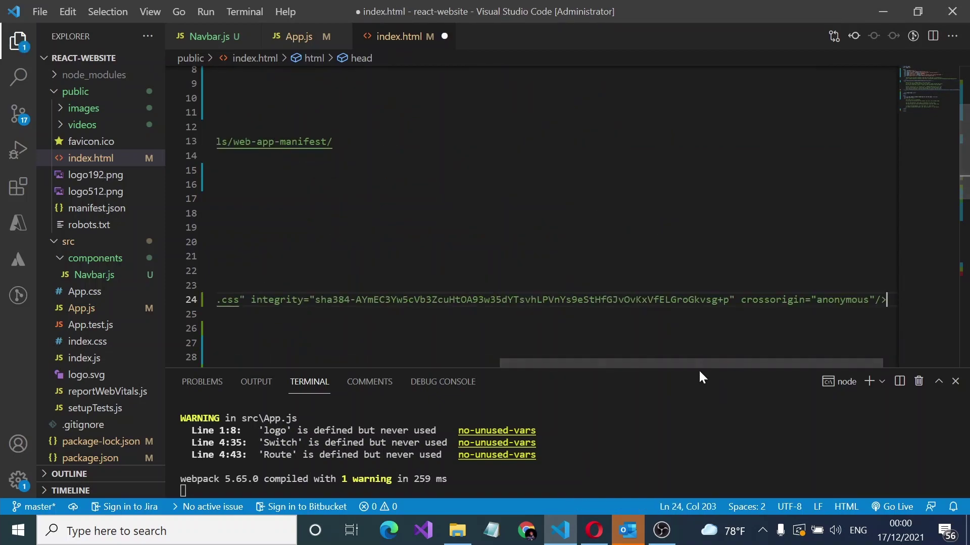
{"action": "left_click_drag", "start_coordinate": [687, 364], "coordinate": [401, 364]}
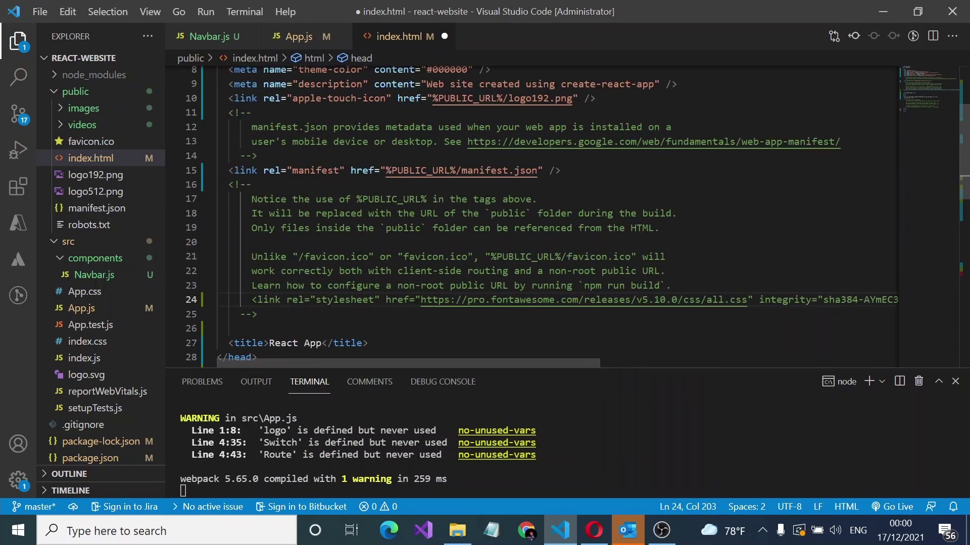
{"action": "key", "text": "shift+Home"}
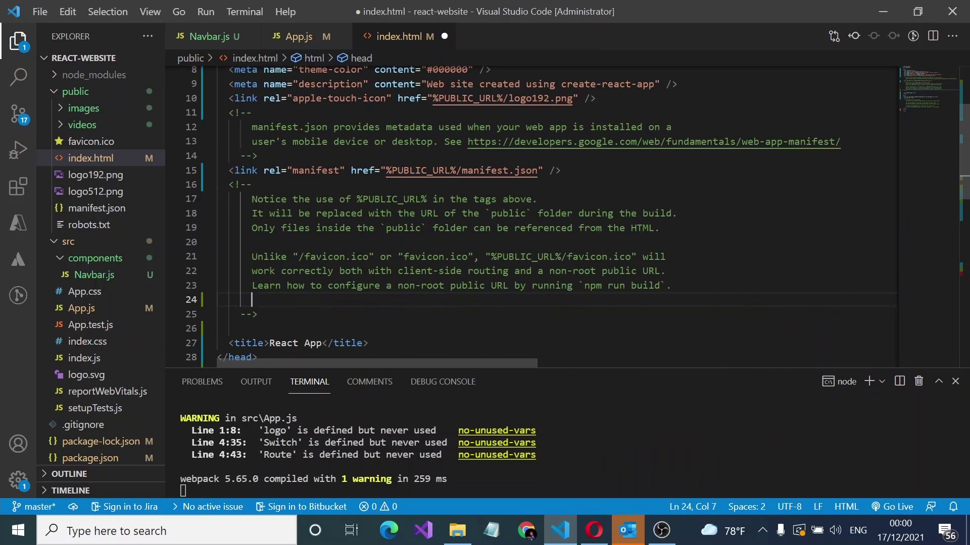
{"action": "key", "text": "ctrl+x"}
- Paste the link tag below the comment, save index.html, and return to Opera
{"action": "key", "text": "Down"}
{"action": "key", "text": "Return"}
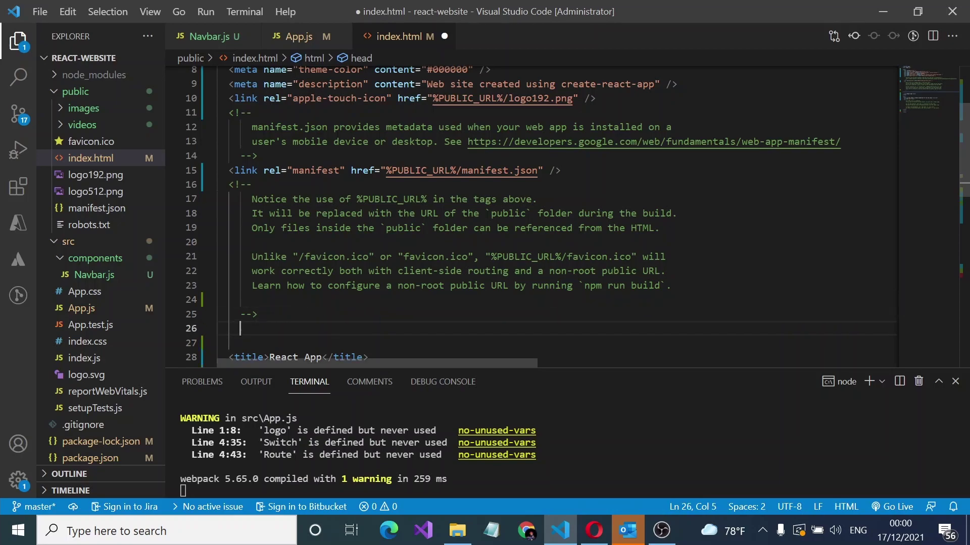
{"action": "key", "text": "ctrl+v"}
{"action": "key", "text": "ctrl+s"}
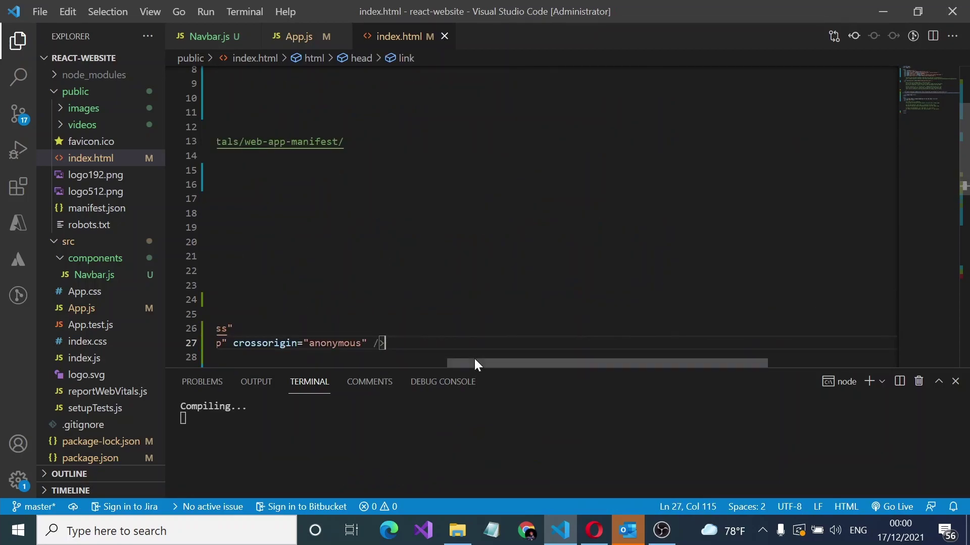
{"action": "left_click_drag", "start_coordinate": [476, 364], "coordinate": [198, 357]}
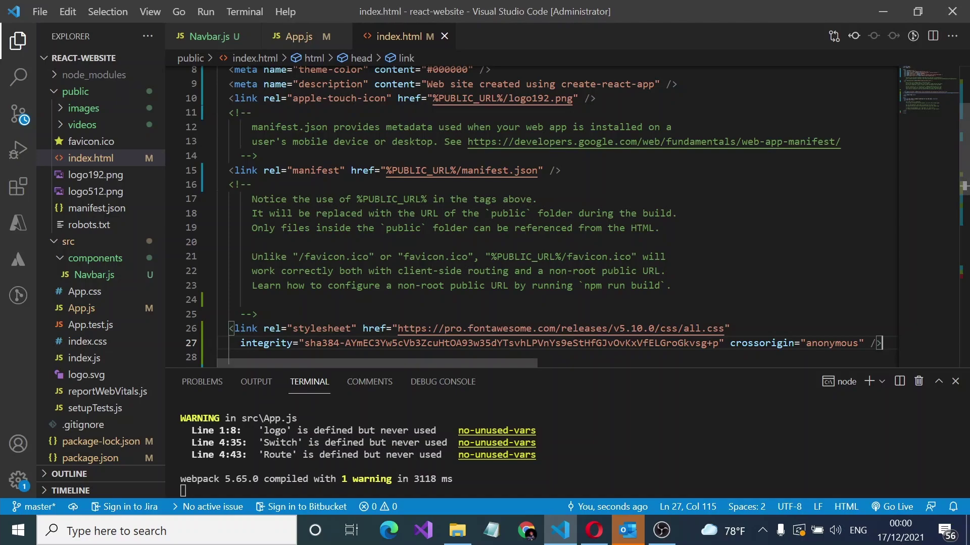
{"action": "key", "text": "alt+Tab"}
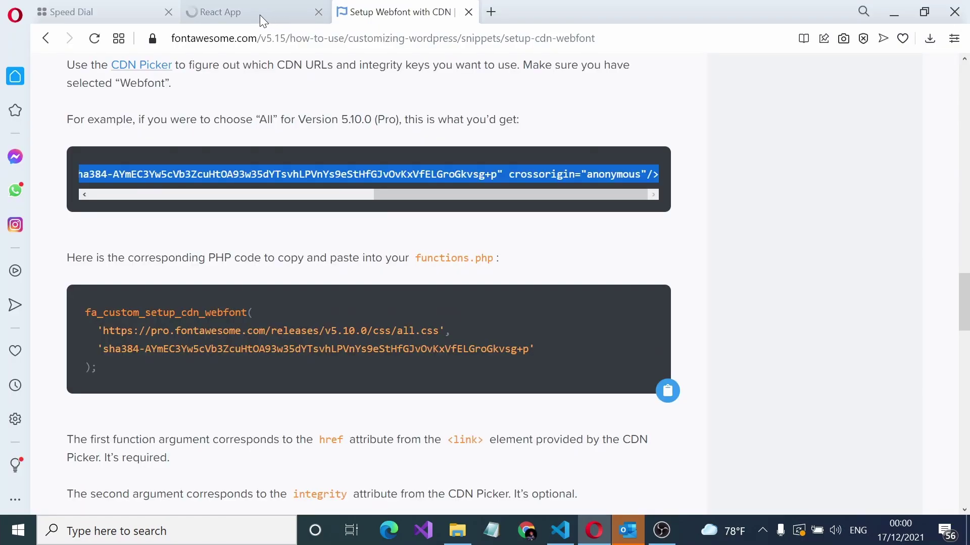
- Check the Travel Sri Lanka icon on the localhost:3000 React App tab
{"action": "left_click", "coordinate": [260, 15]}
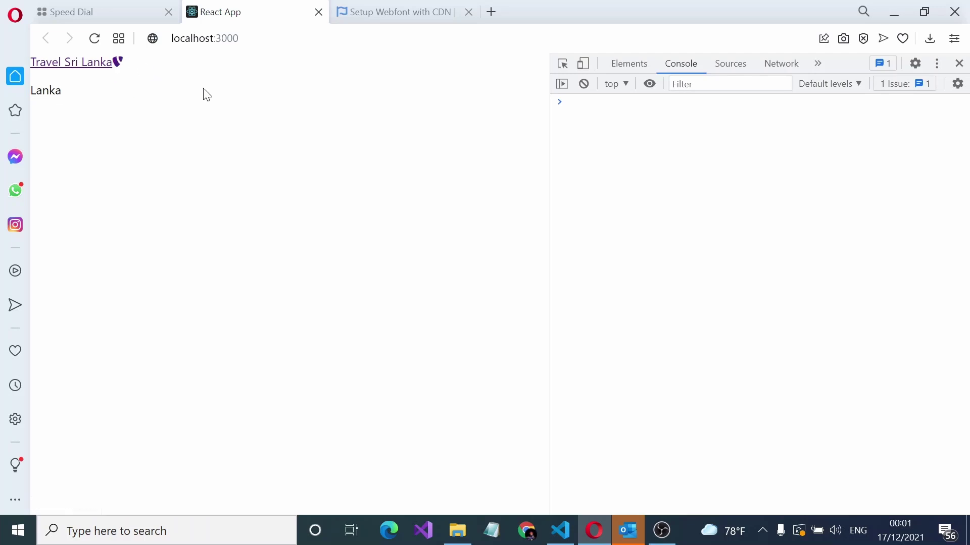
{"action": "key", "text": "alt+Tab"}
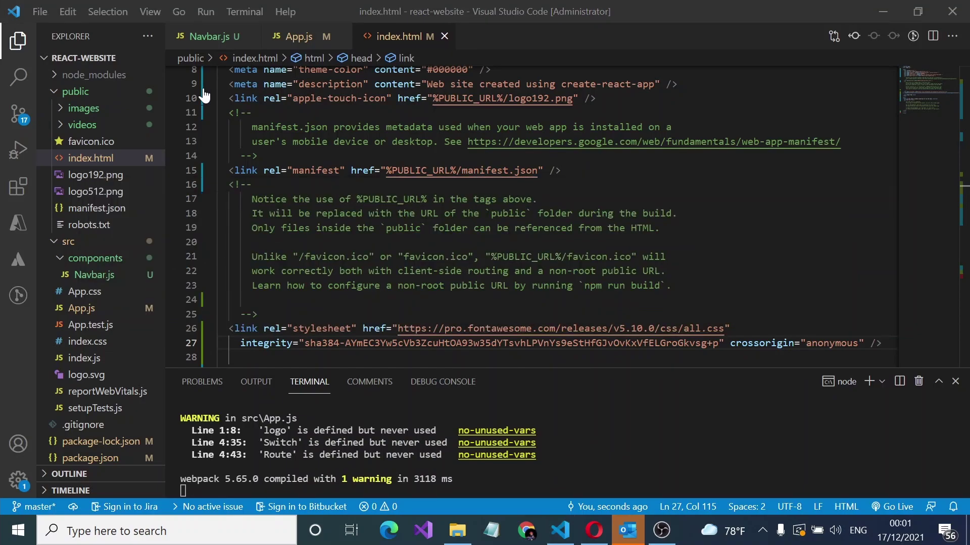
{"action": "key", "text": "alt+Tab"}
{"action": "left_click", "coordinate": [401, 12]}
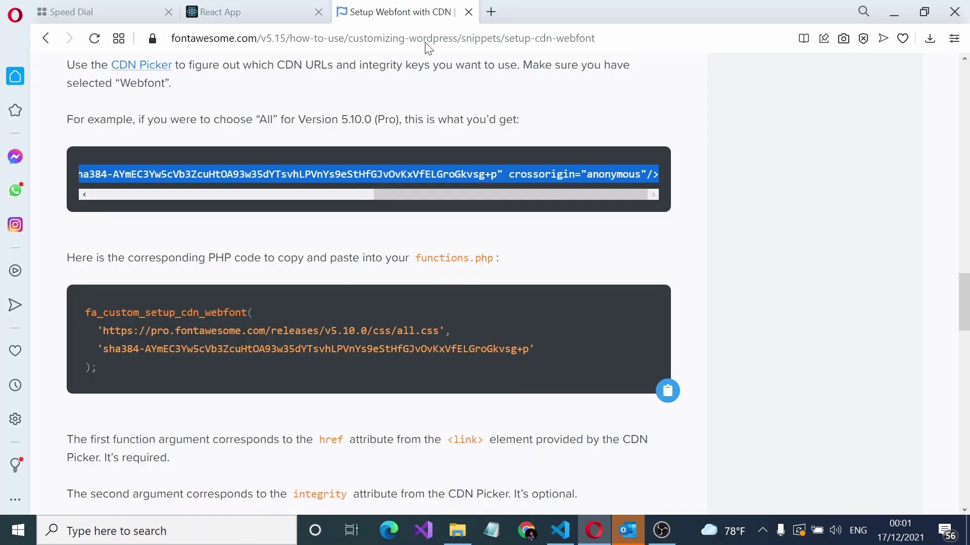
{"action": "key", "text": "alt+Tab"}
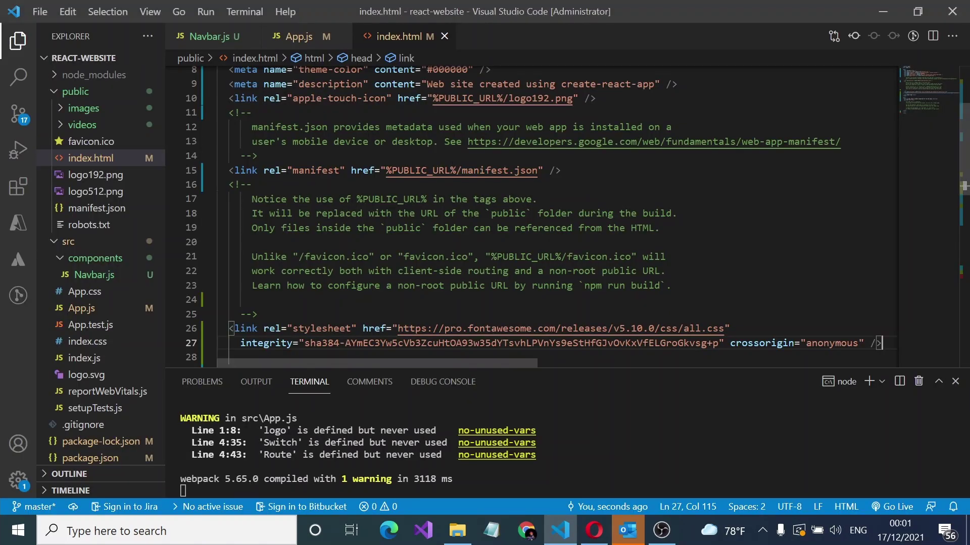